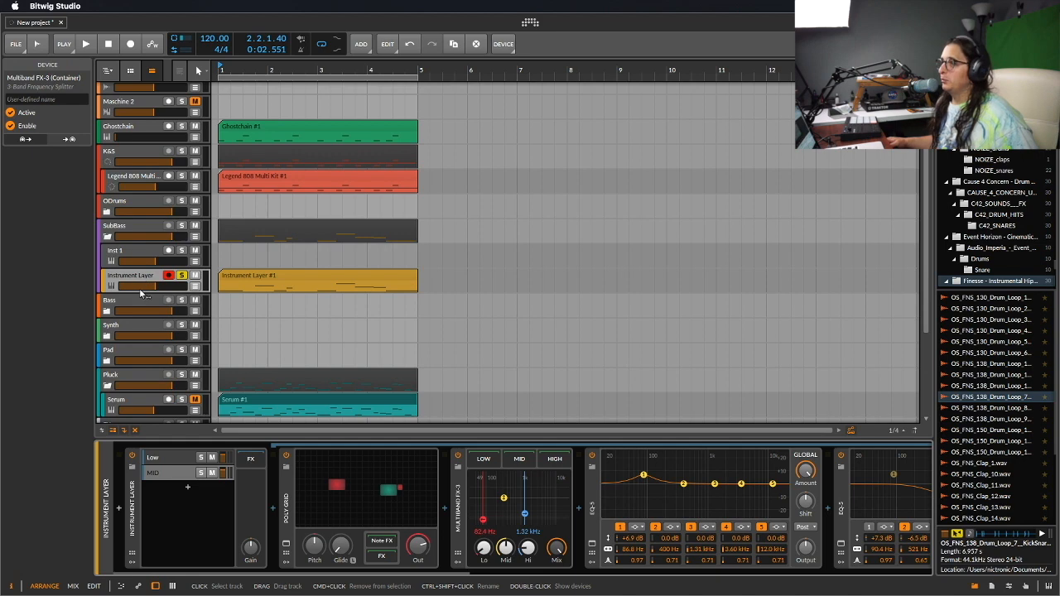
Inspect the Poly Grid patches of the Low and MID layers, including the oscillator and ADSR settings.
left_click(164, 459)
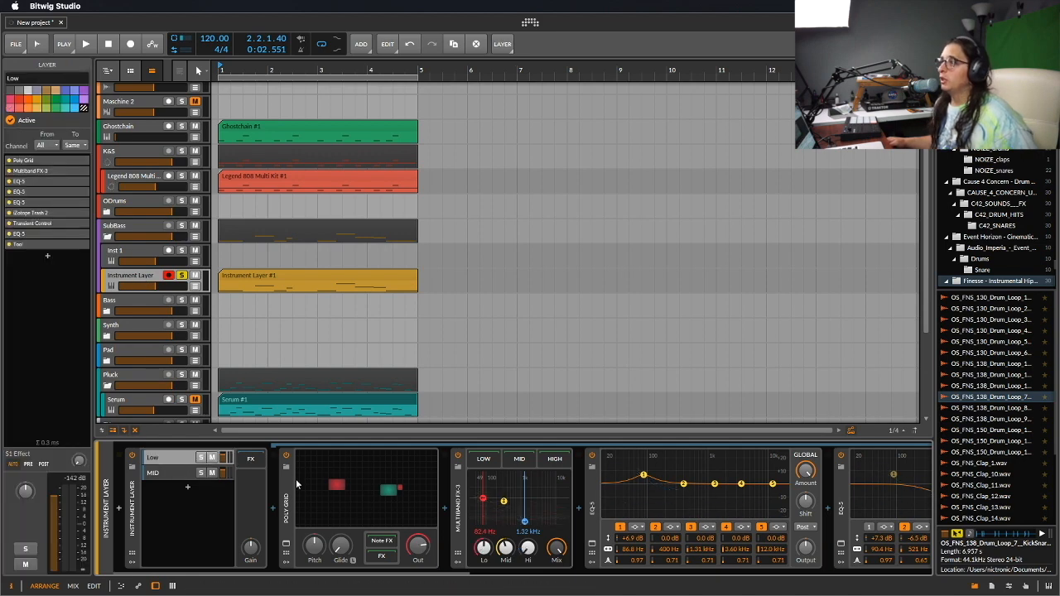
left_click(285, 547)
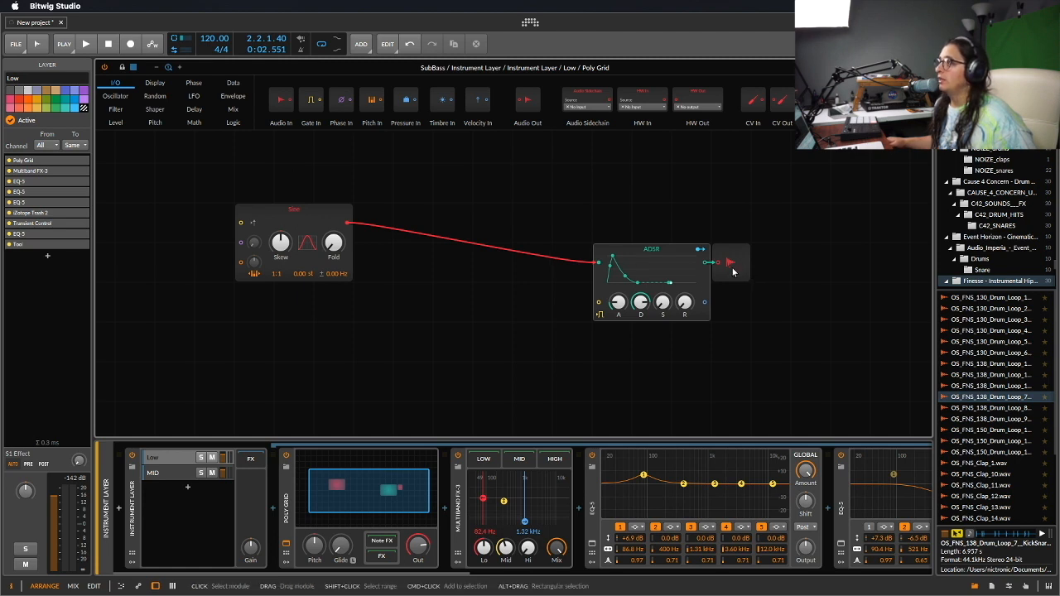
left_click_drag(640, 302, 641, 305)
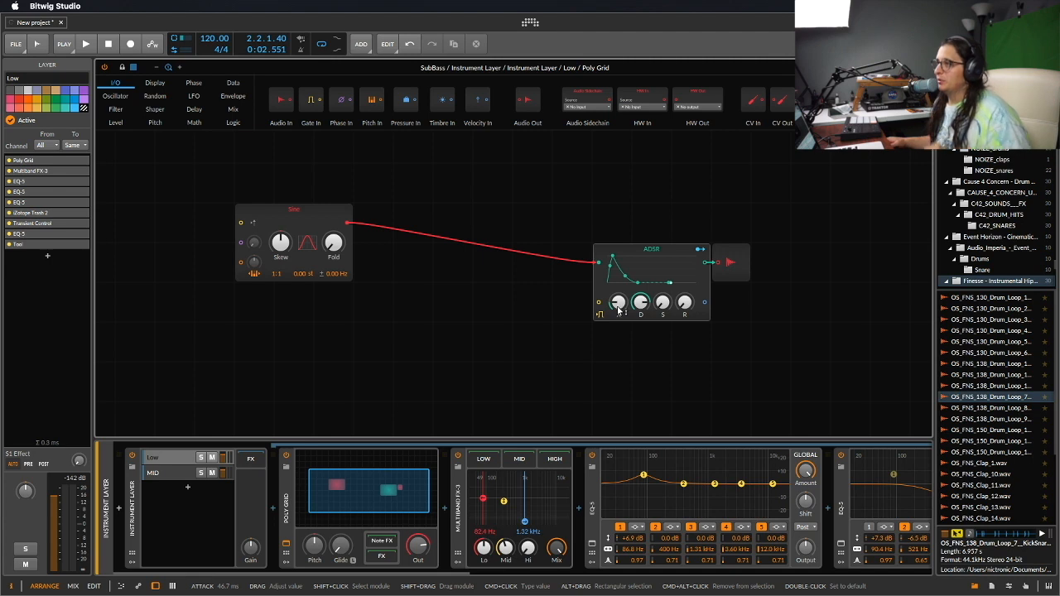
left_click(186, 475)
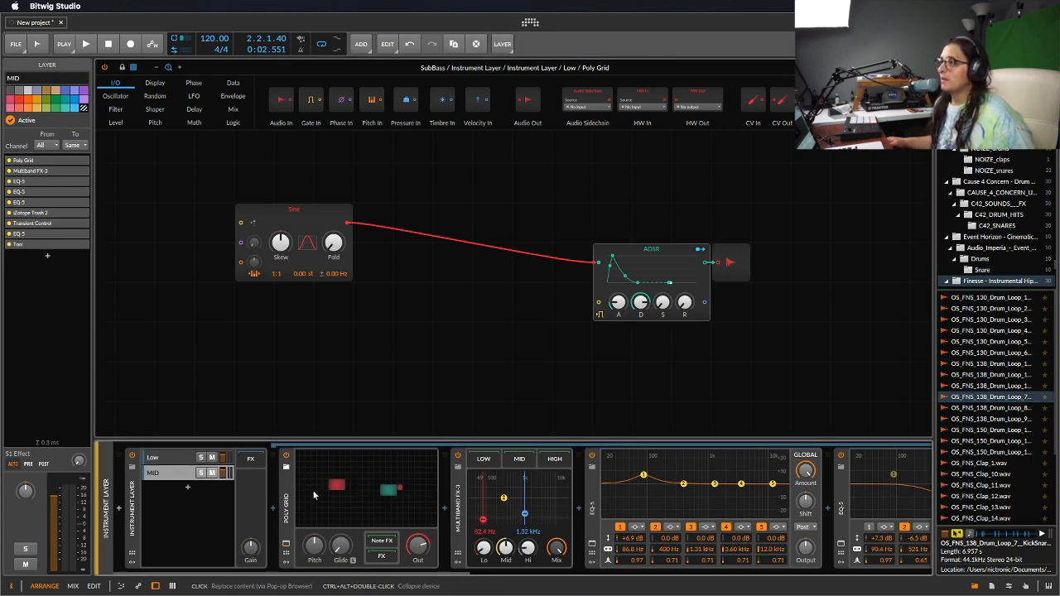
left_click(286, 548)
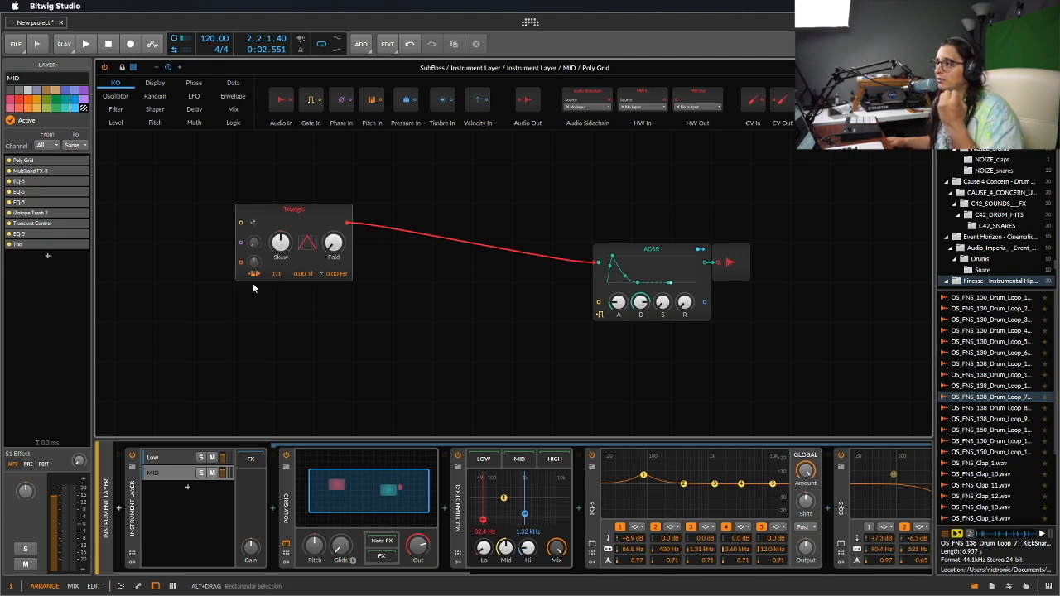
Mute the MID layer and play the project to hear the Low layer alone.
left_click(214, 475)
key("space")
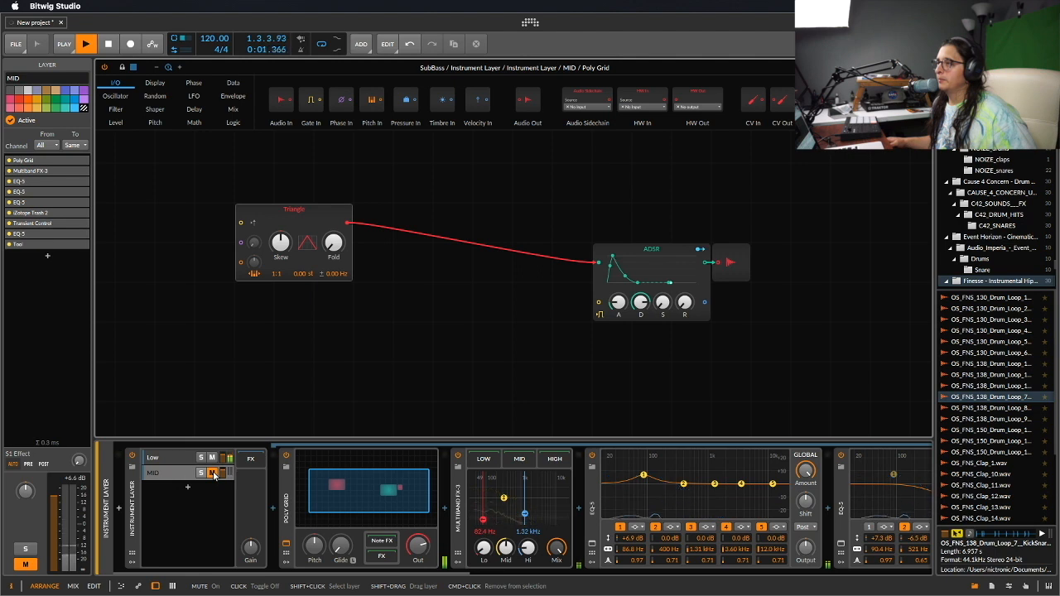
key("space")
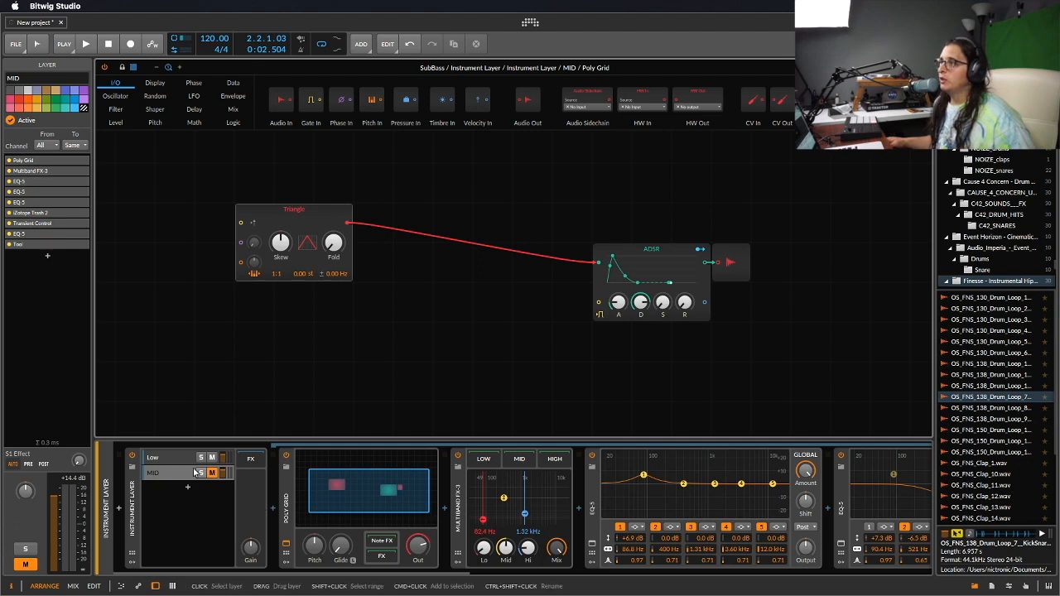
Review the Low layer's device chain from Poly Grid through the EQs, Trash 2 and Transient Control to Tool.
left_click(187, 459)
scroll(478, 512, "right", 5)
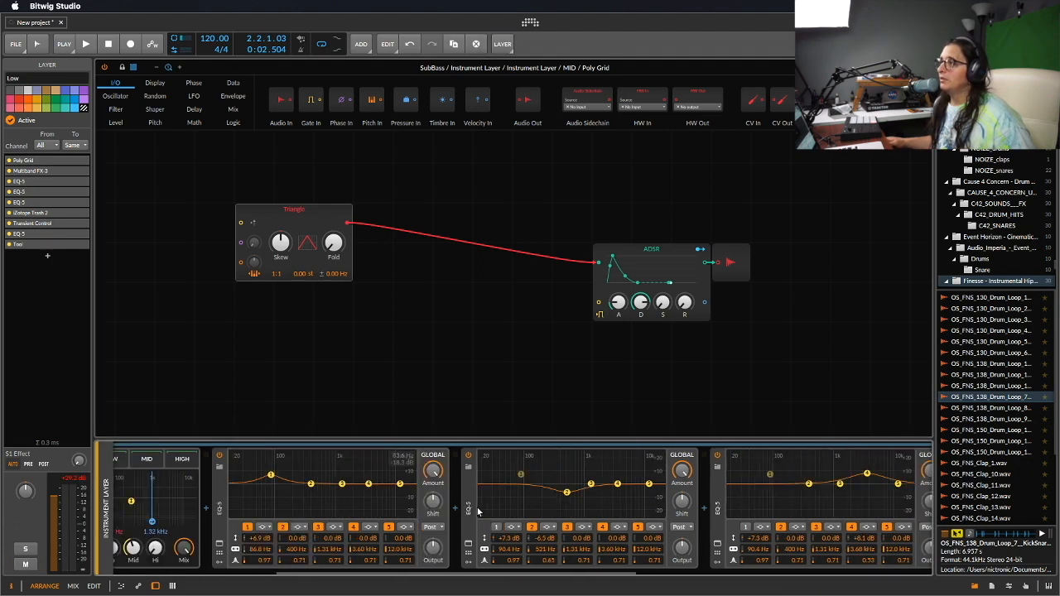
scroll(478, 512, "left", 3)
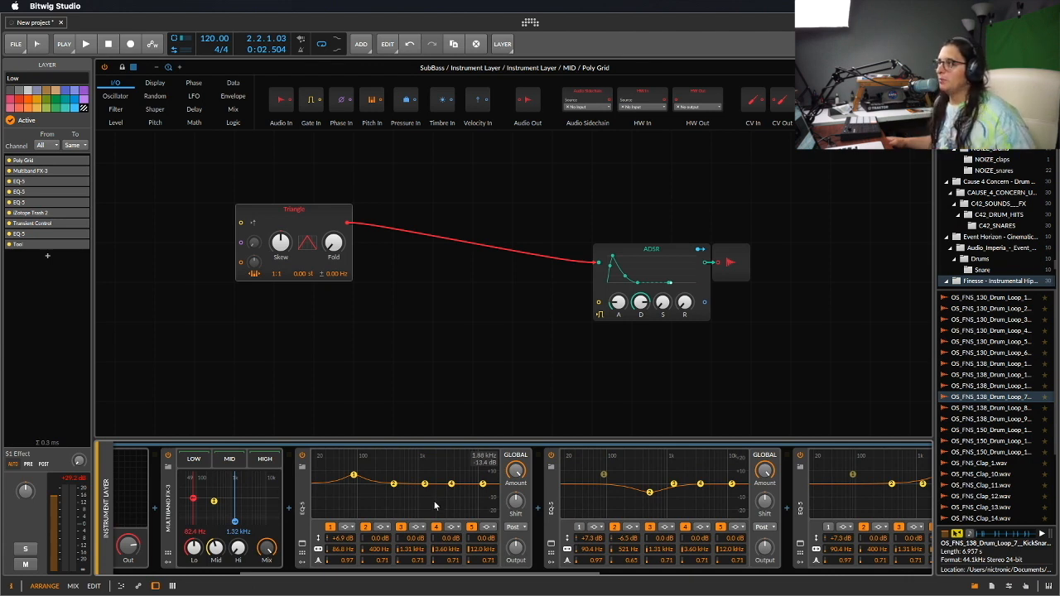
scroll(435, 505, "right", 5)
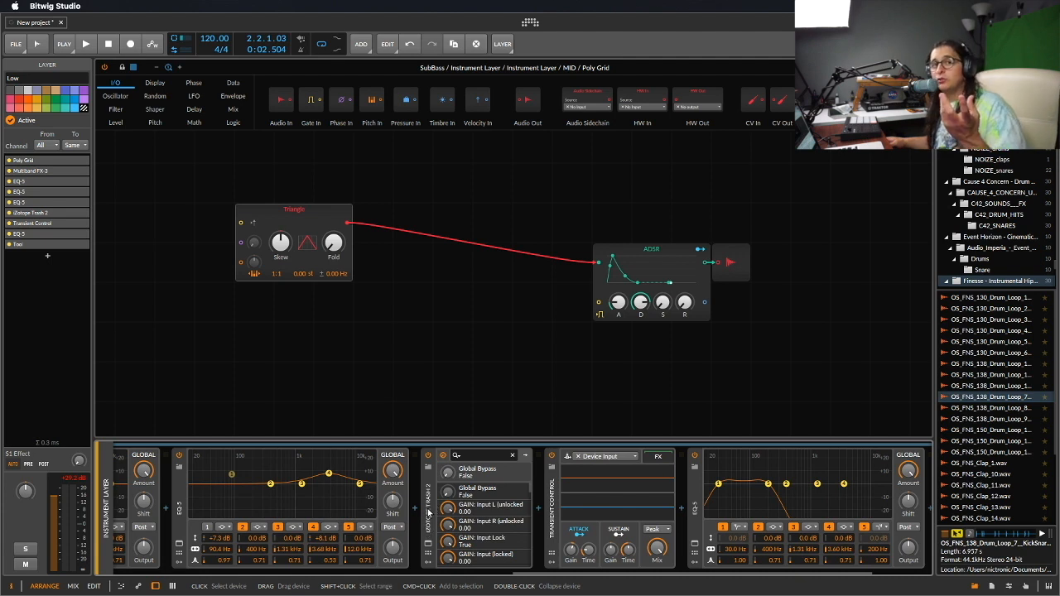
scroll(474, 529, "right", 3)
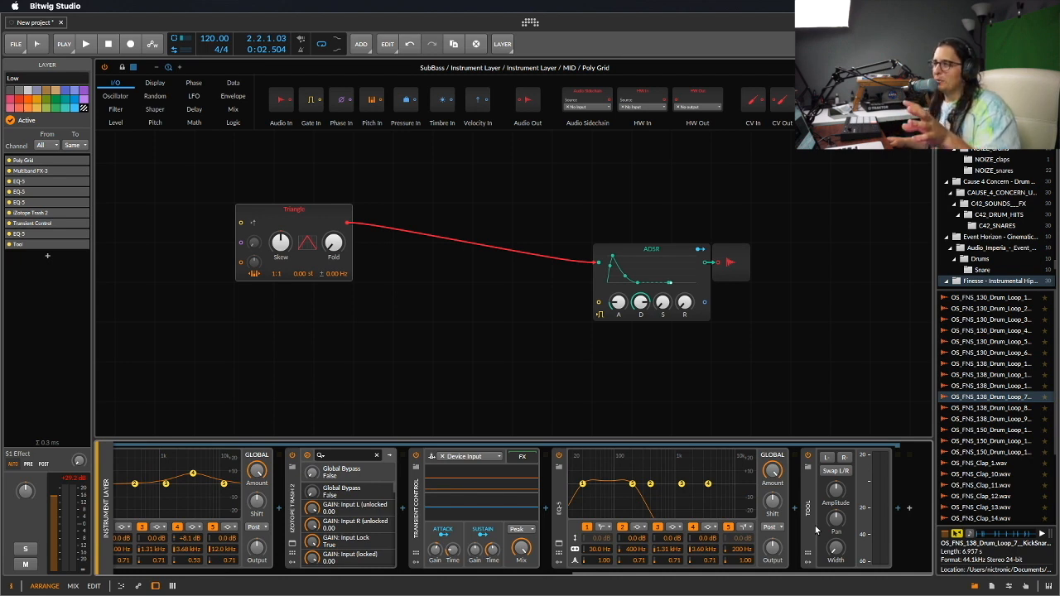
scroll(816, 530, "up", 8)
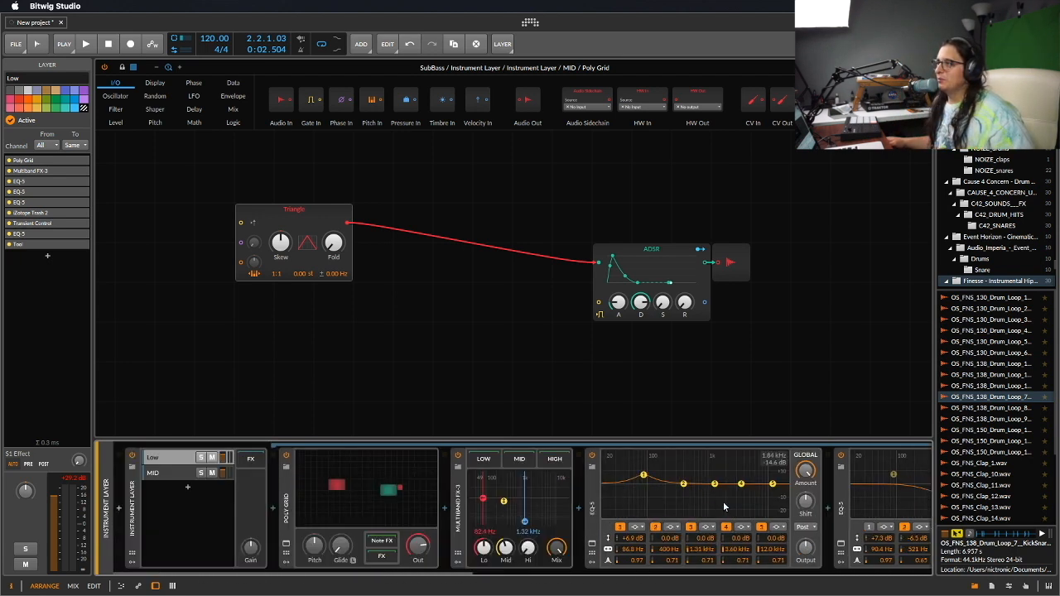
Review the MID layer's device chain, including Multiband FX-3, the EQs, Trash 2, Transient Control and Tool's width.
left_click(164, 473)
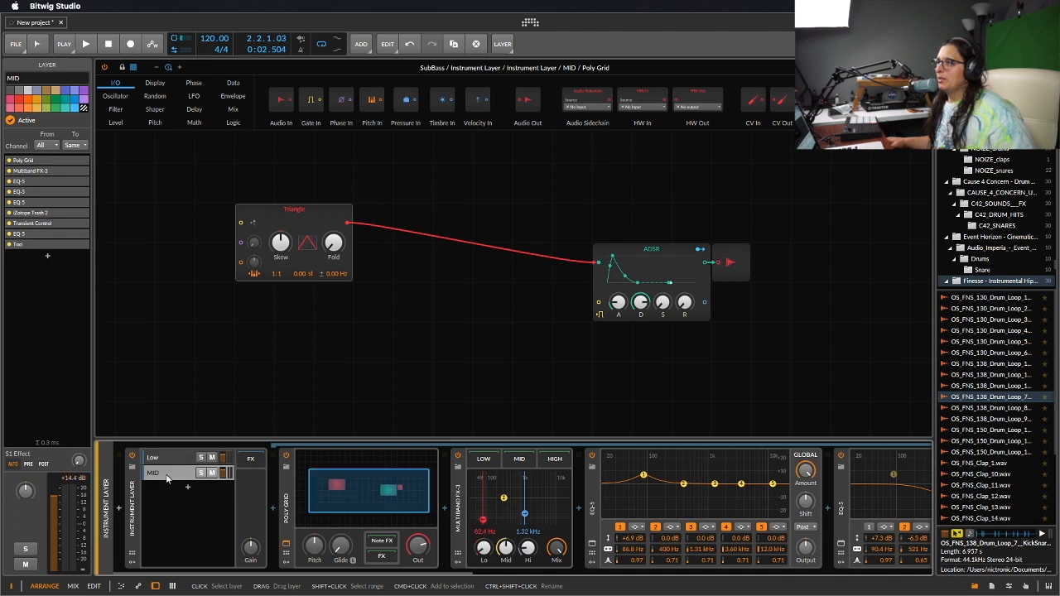
scroll(494, 514, "down", 2)
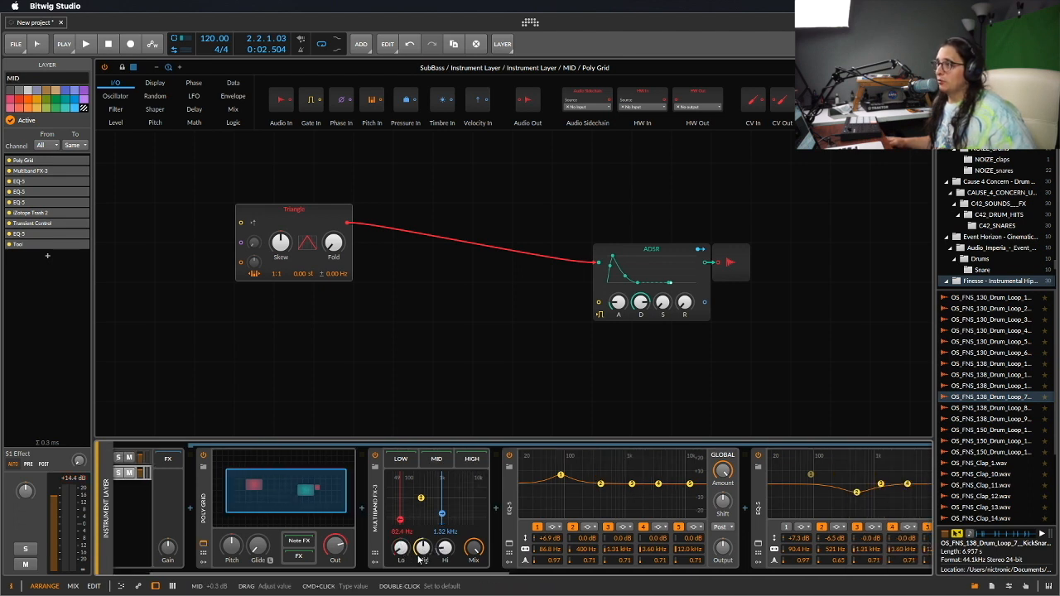
scroll(493, 530, "down", 12)
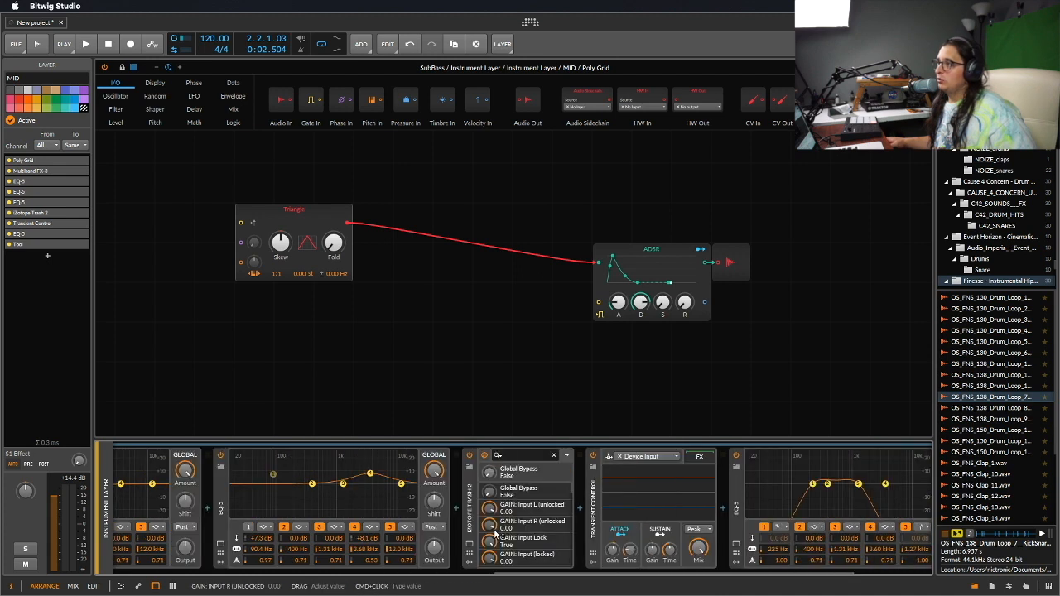
scroll(417, 515, "down", 4)
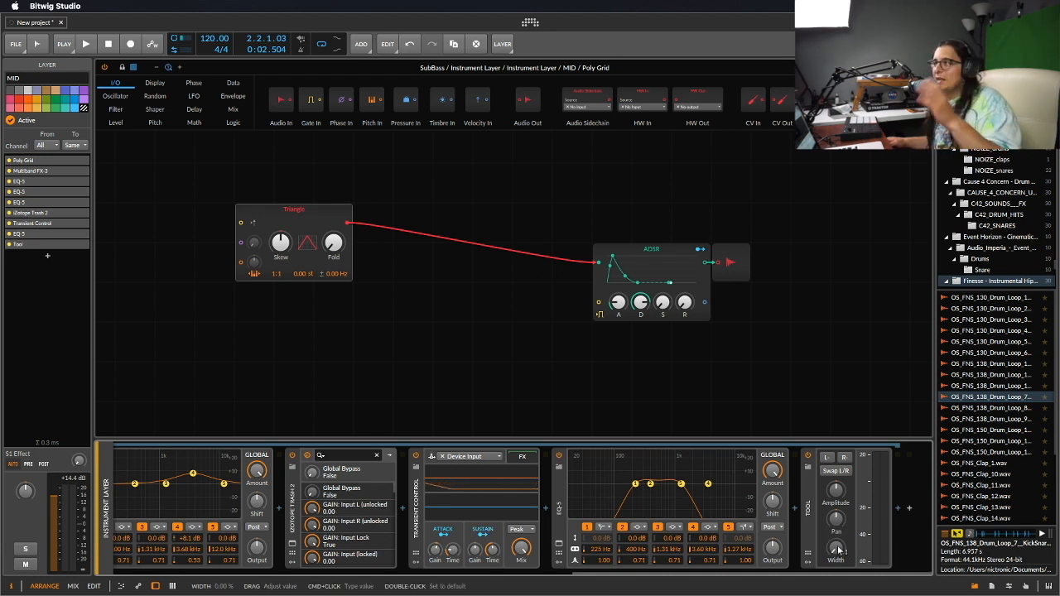
scroll(580, 514, "left", 10)
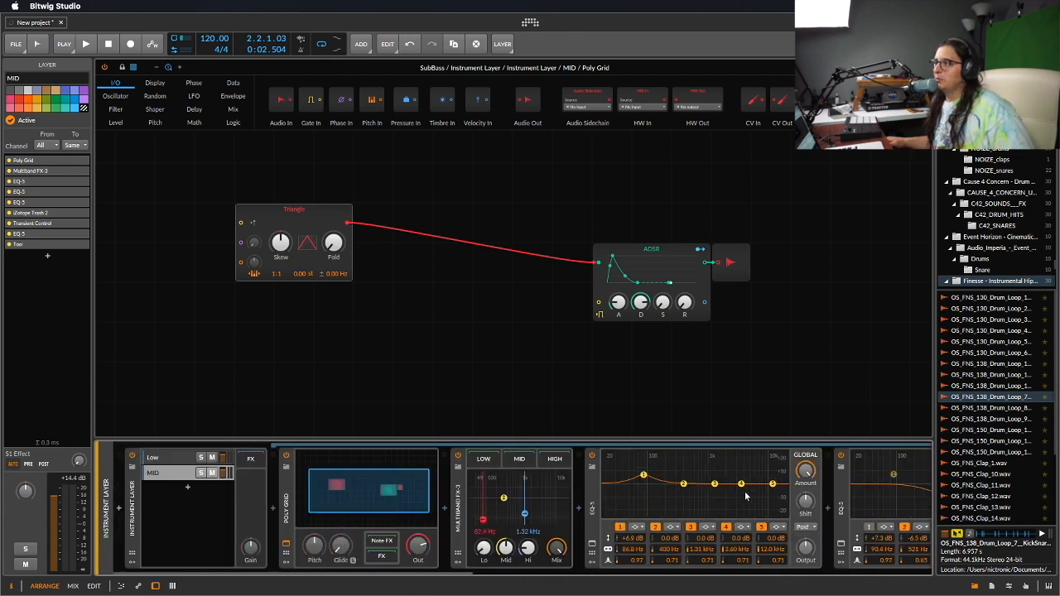
Audition the MID layer with Low muted, and both layers together with Low unmuted.
left_click(212, 458)
key("space")
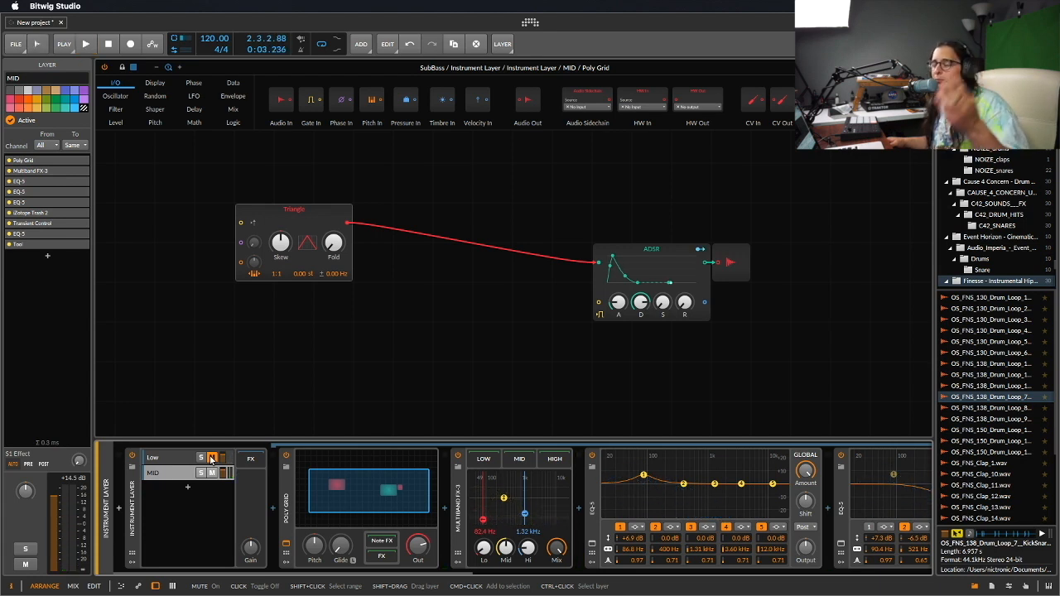
left_click(211, 458)
key("space")
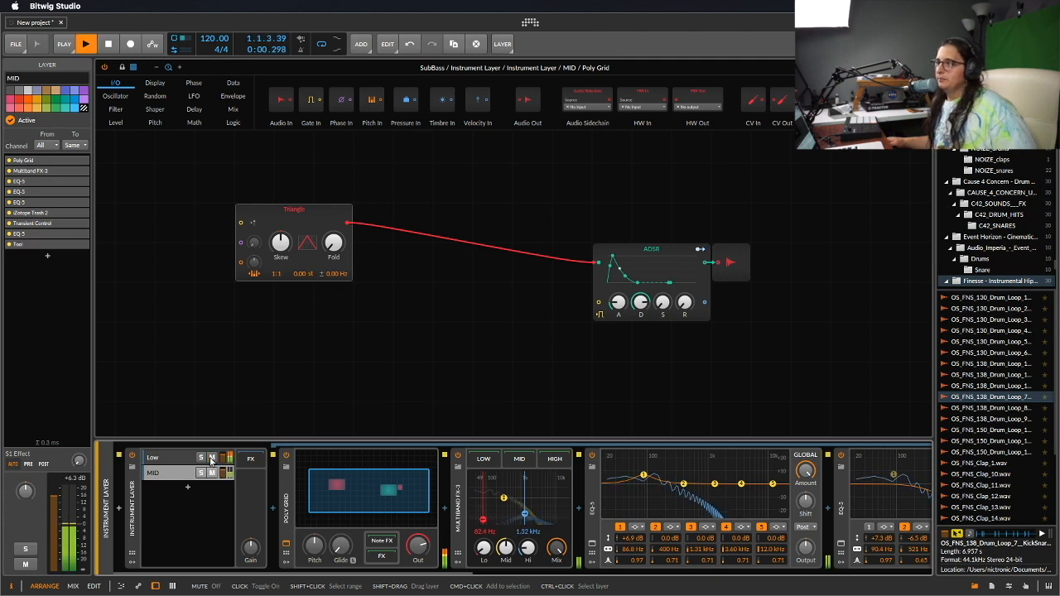
key("space")
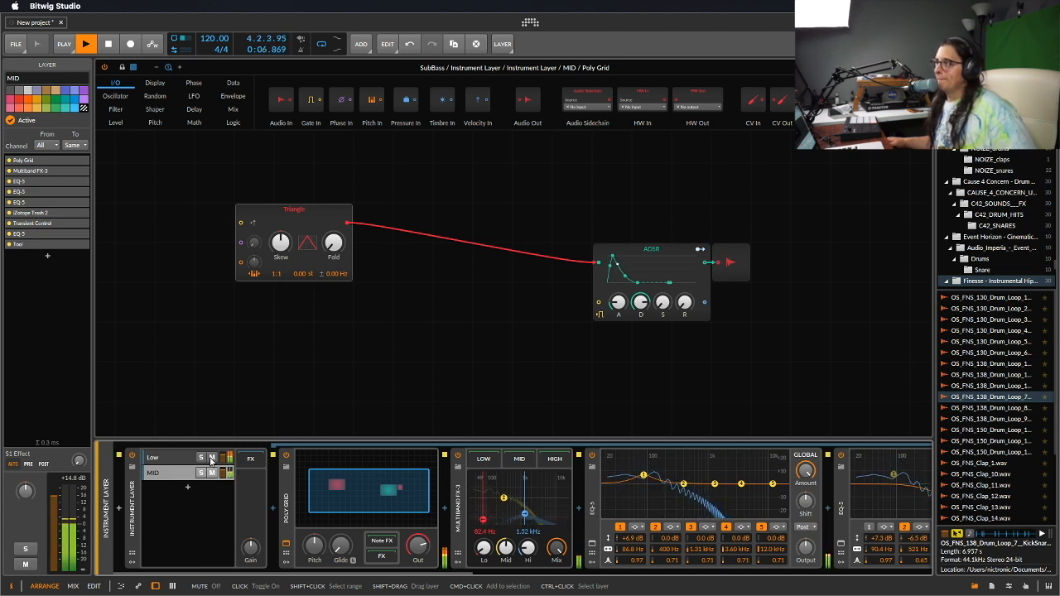
key("space")
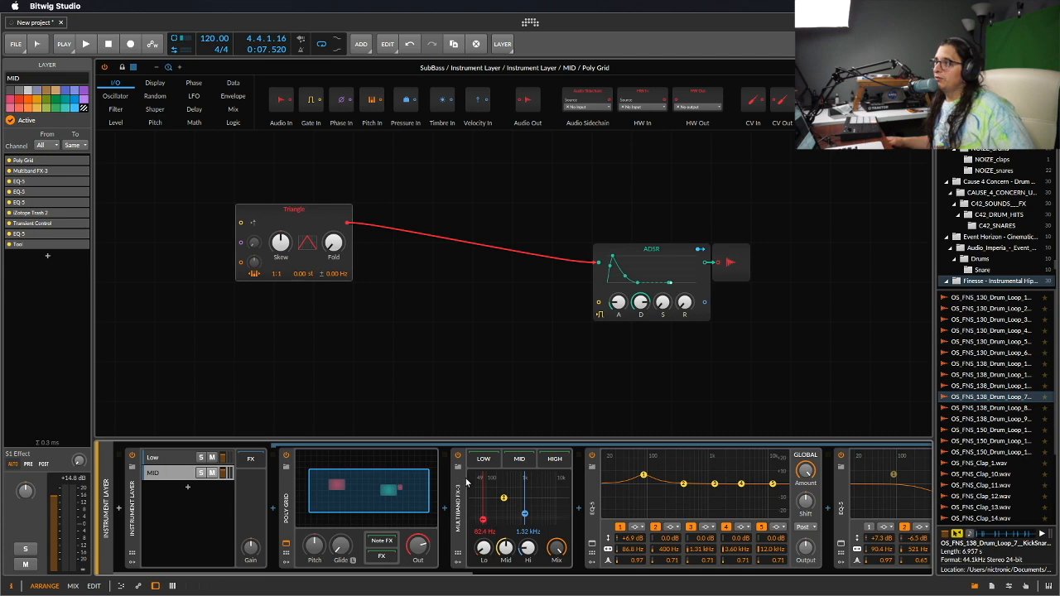
Lower the MID layer's Poly Grid output to -11.3 dB and play the bass at that level.
scroll(466, 478, "right", 5)
scroll(466, 478, "left", 5)
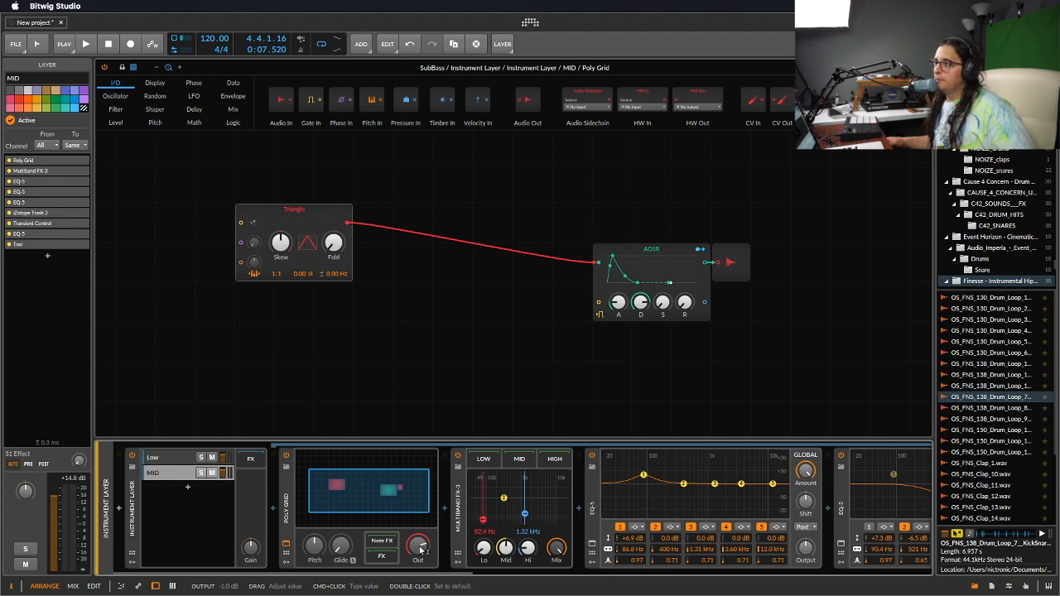
key("space")
left_click_drag(421, 549, 421, 572)
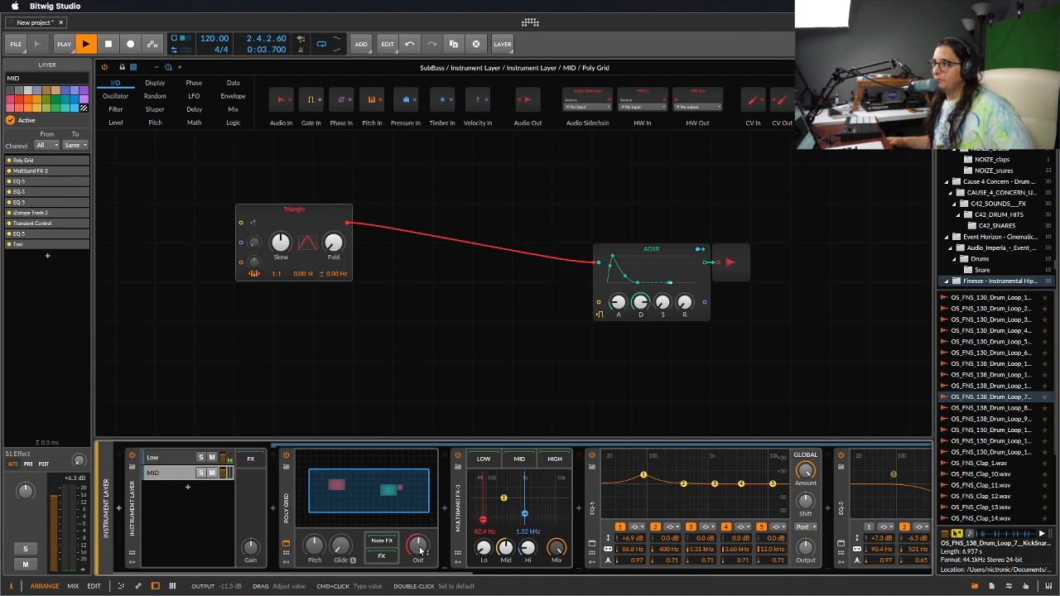
key("space")
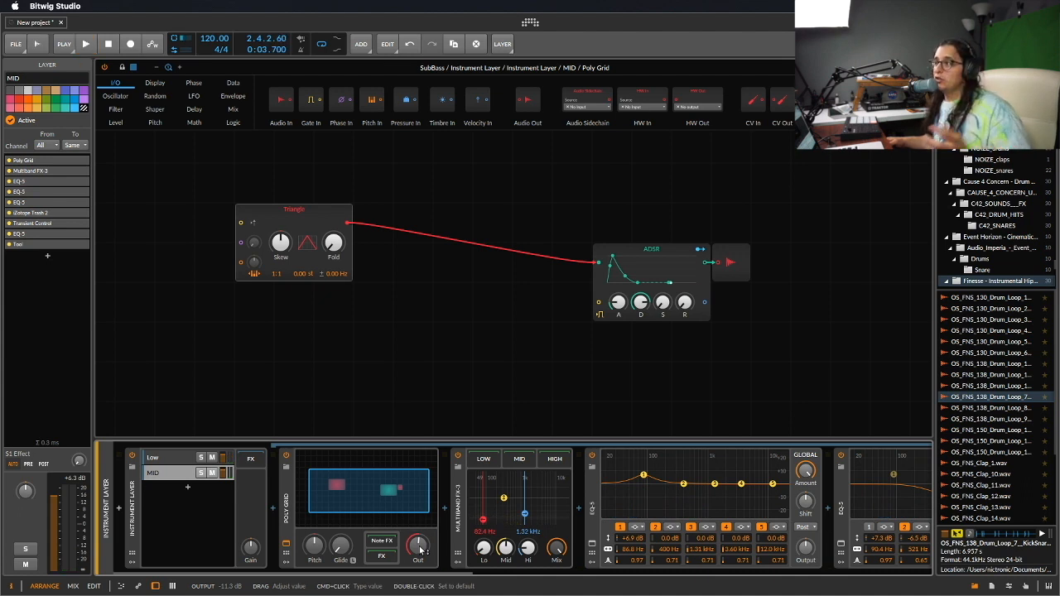
Try the MID Poly Grid output at +5.8 dB during playback, and bring it back down to its original level.
left_click_drag(421, 549, 421, 508)
key("space")
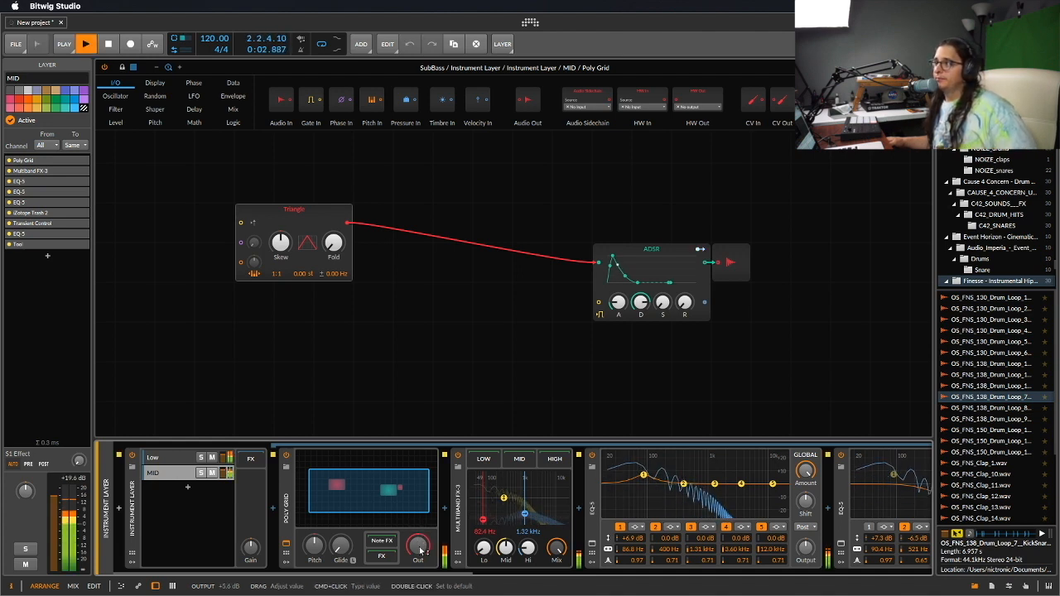
left_click_drag(421, 551, 421, 573)
double_click(421, 549)
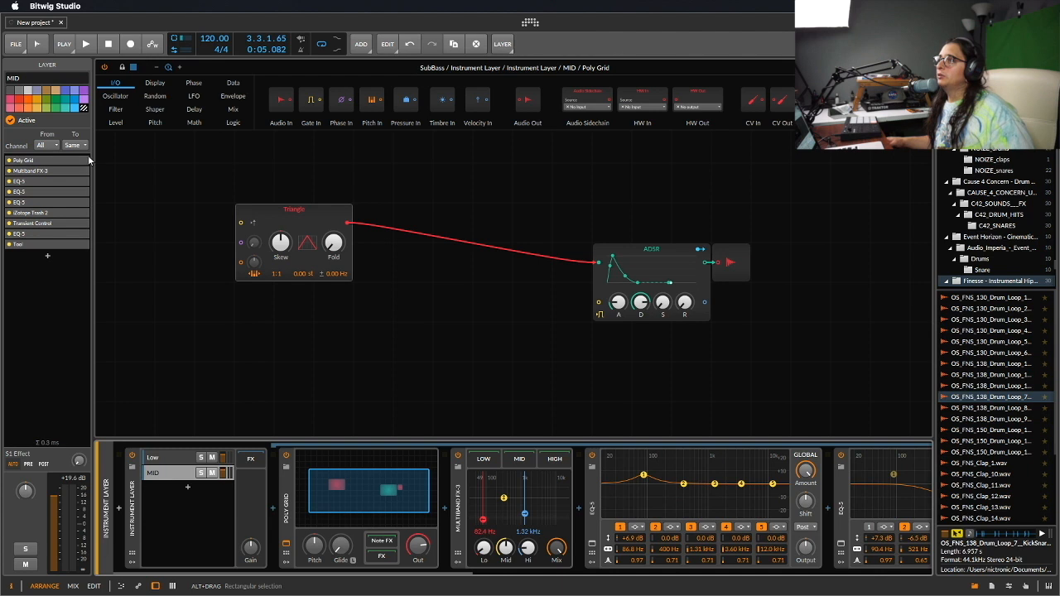
Close the Poly Grid editor, solo the Legend 808 Multi Kit track instead of Instrument Layer, and show its devices.
left_click(286, 544)
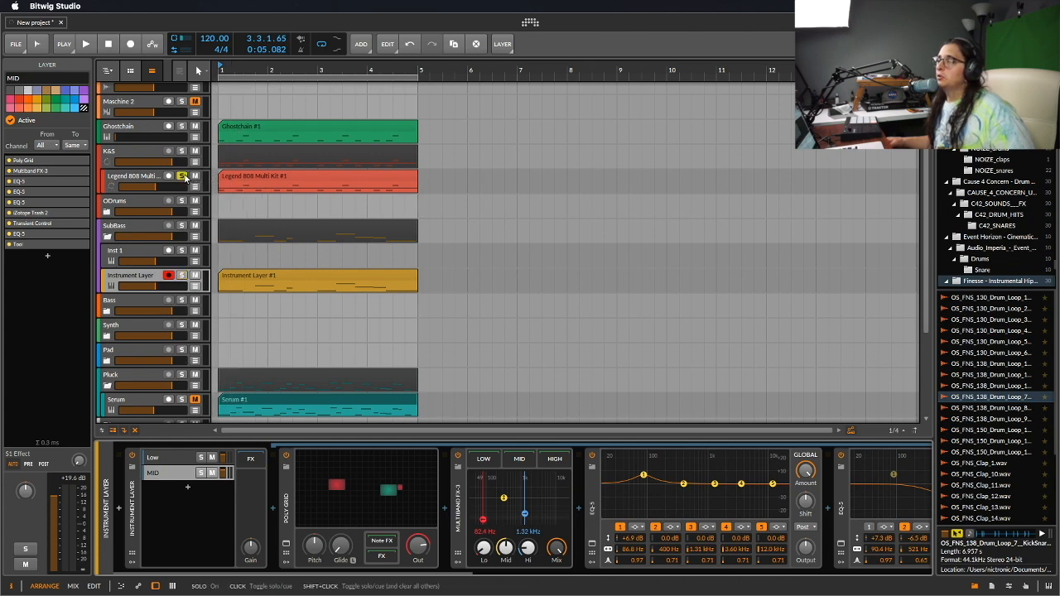
key("space")
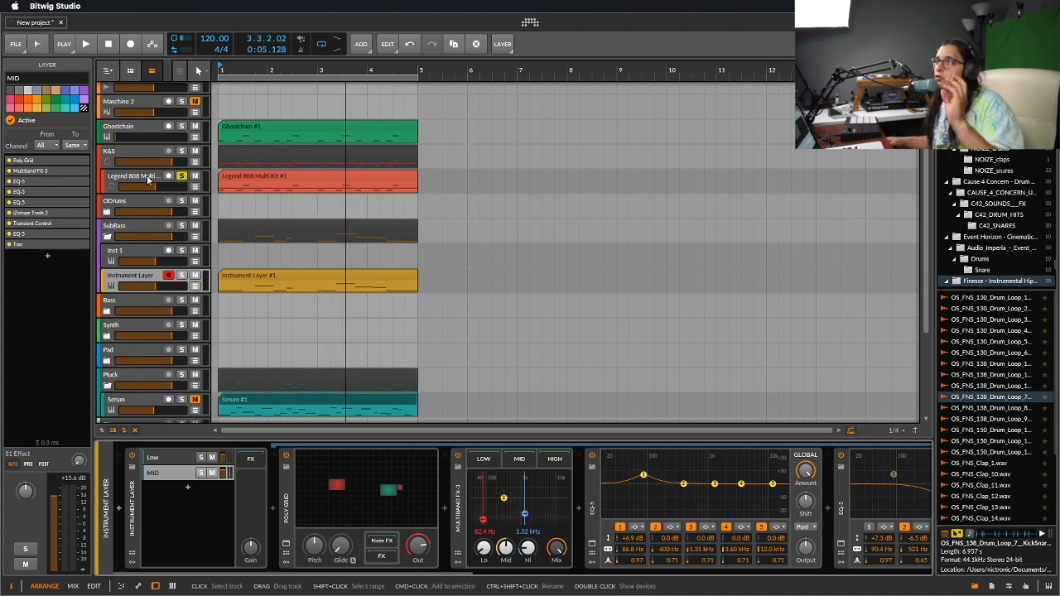
left_click(149, 180)
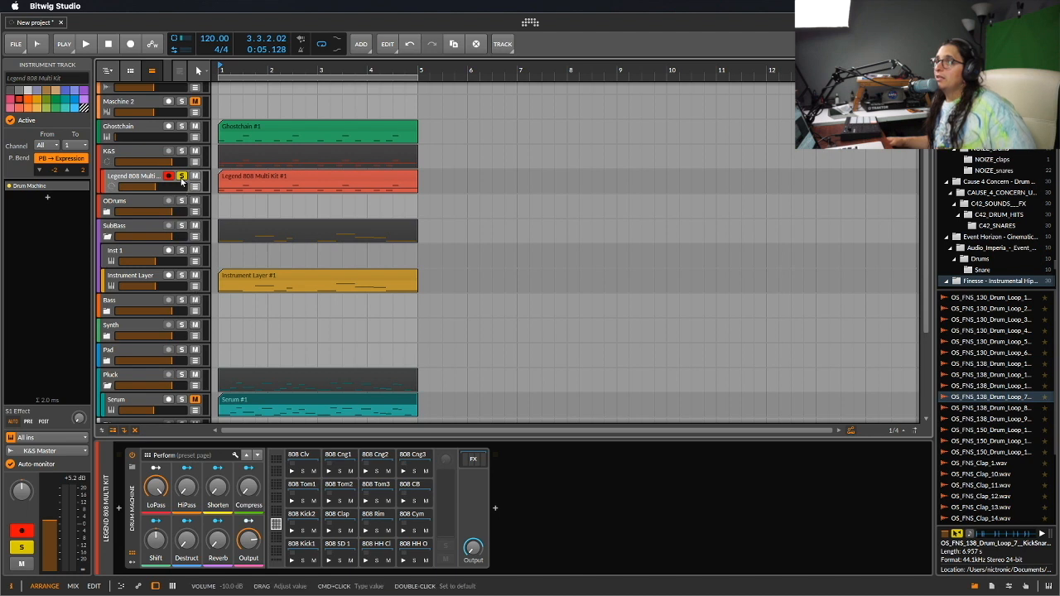
Clear the solo on Legend 808 Multi Kit and unmute the Serum track, playing the mix after each change.
key("space")
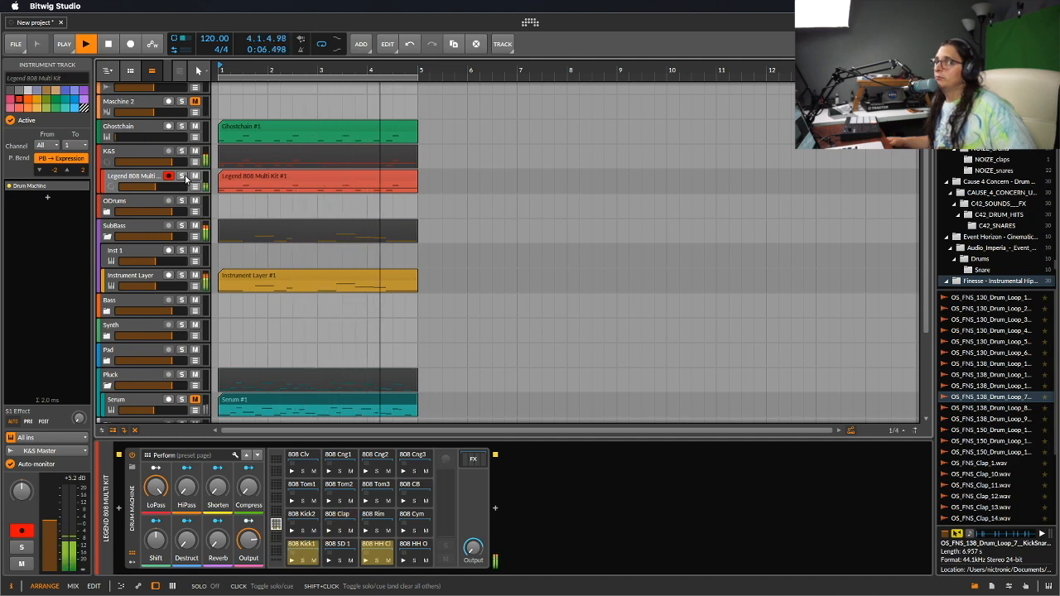
key("space")
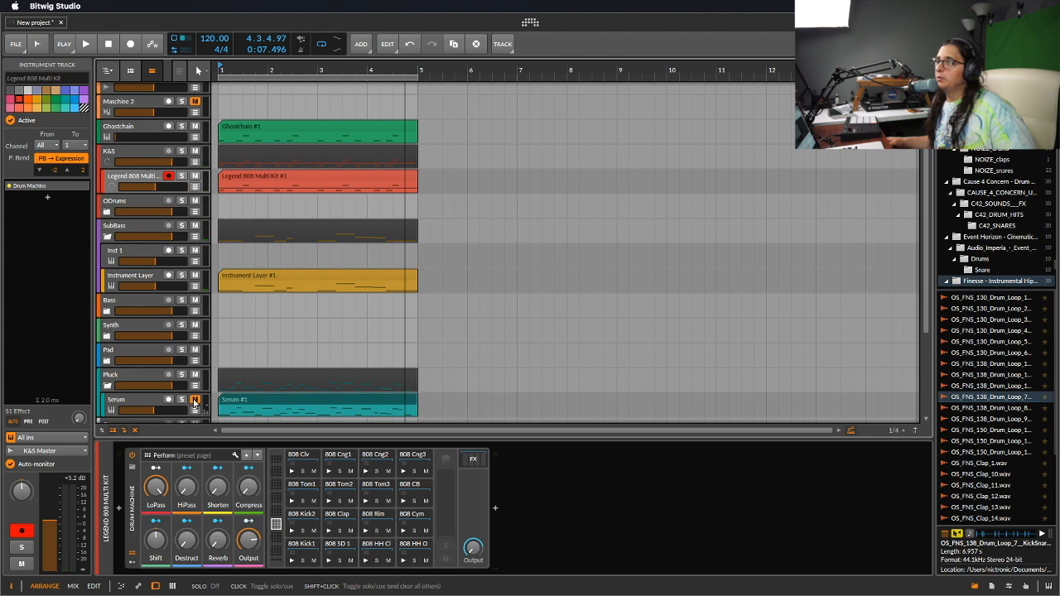
key("space")
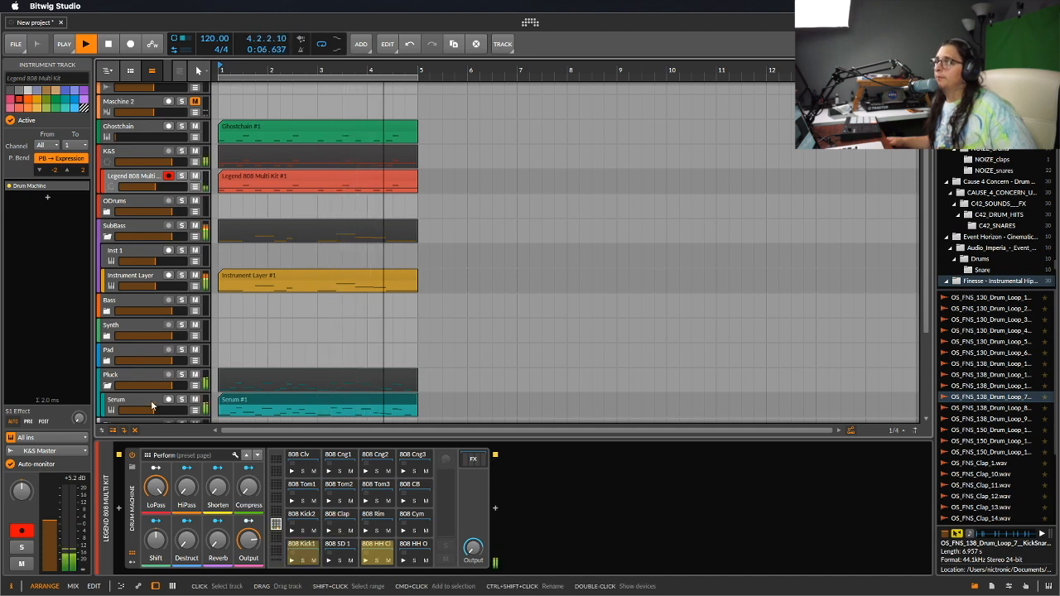
key("space")
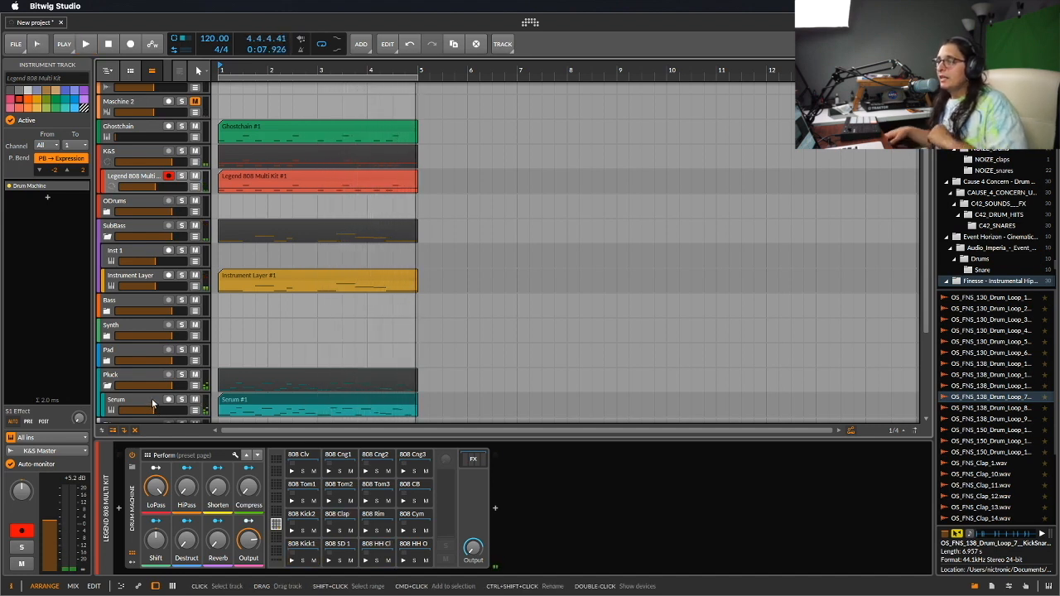